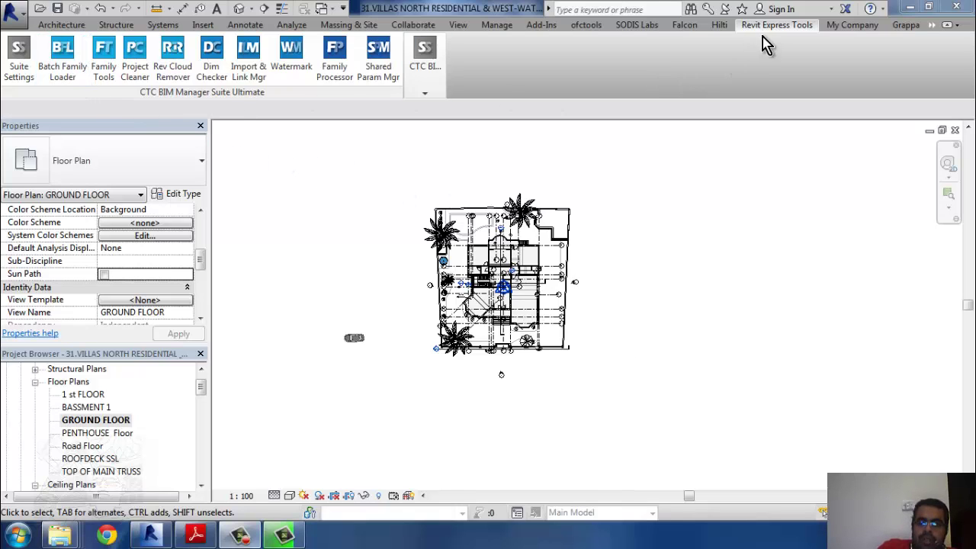
Step: Preview the Batch Family Loader dialog, close it, and start the Family Tools add-in
click(58, 79)
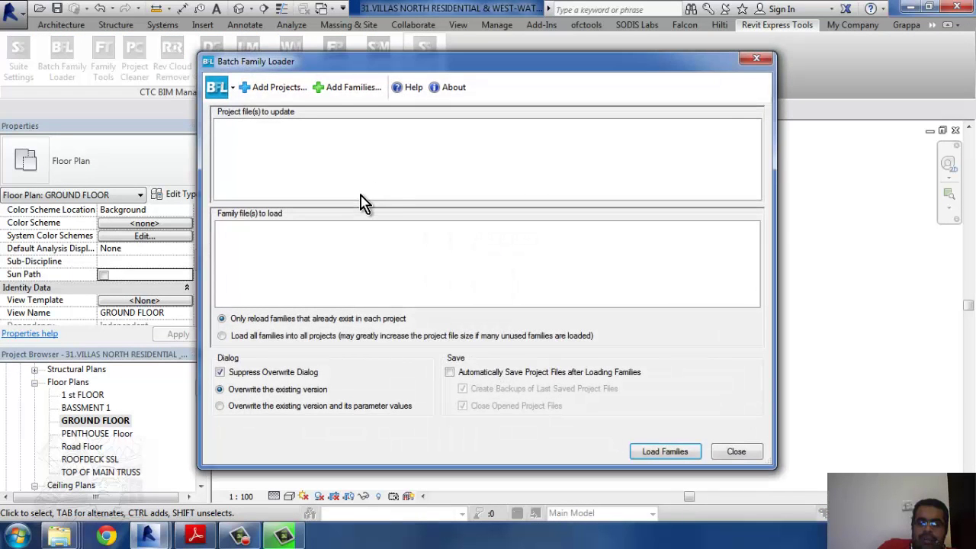
click(757, 61)
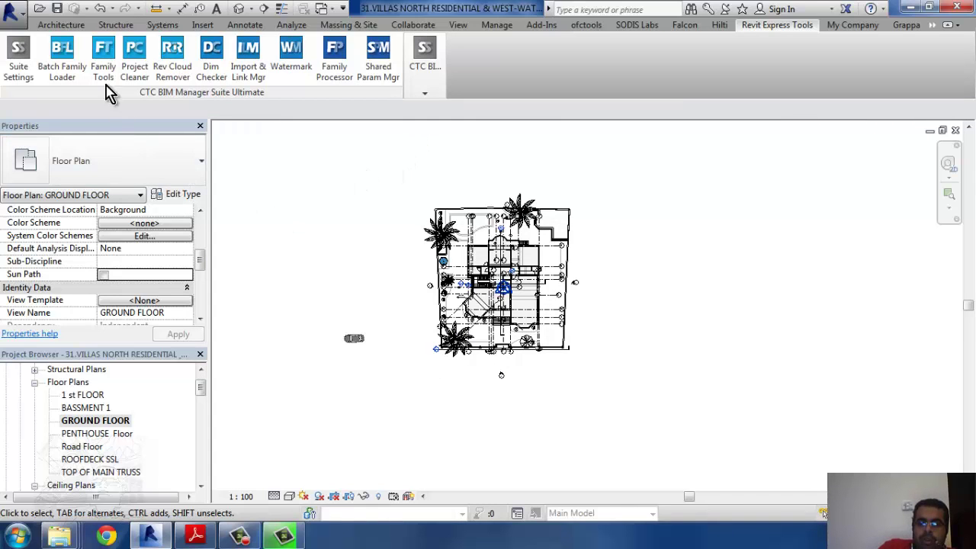
click(103, 61)
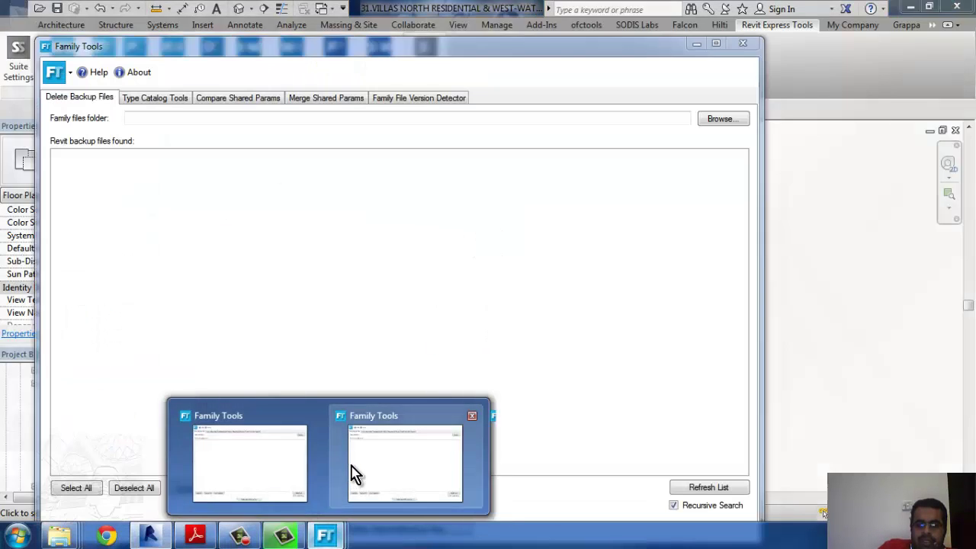
Step: Browse the Family Tools type catalog, shared parameter compare, merge and version detector pages
mouse_move(326, 537)
click(353, 473)
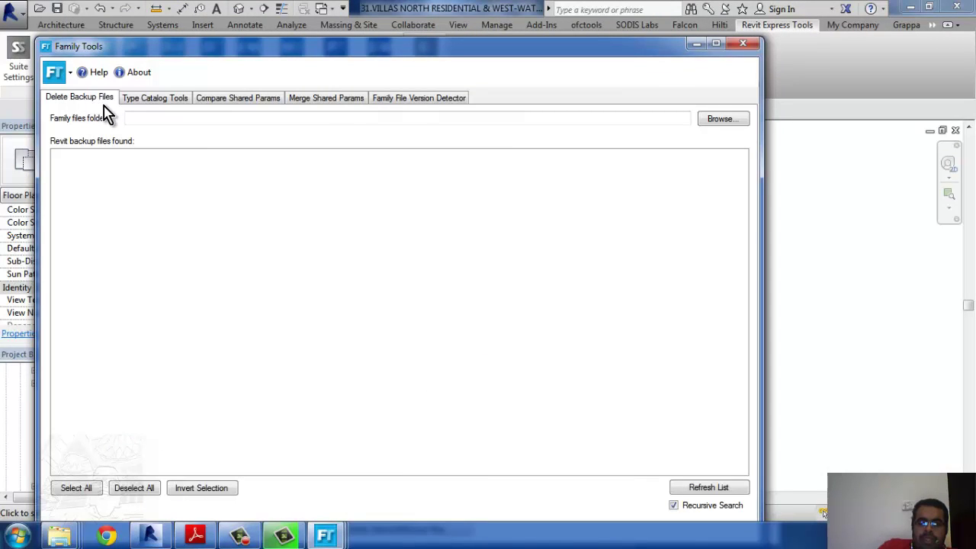
click(162, 99)
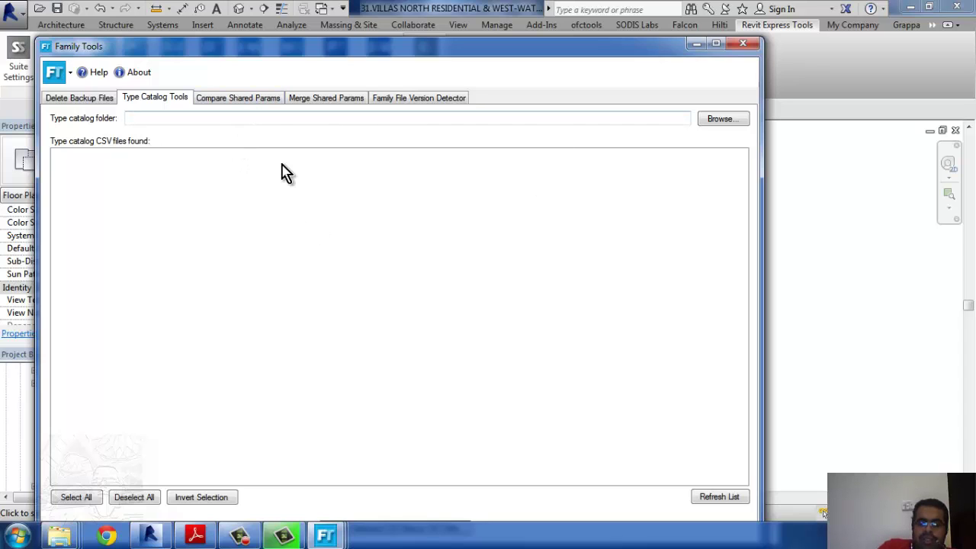
click(243, 102)
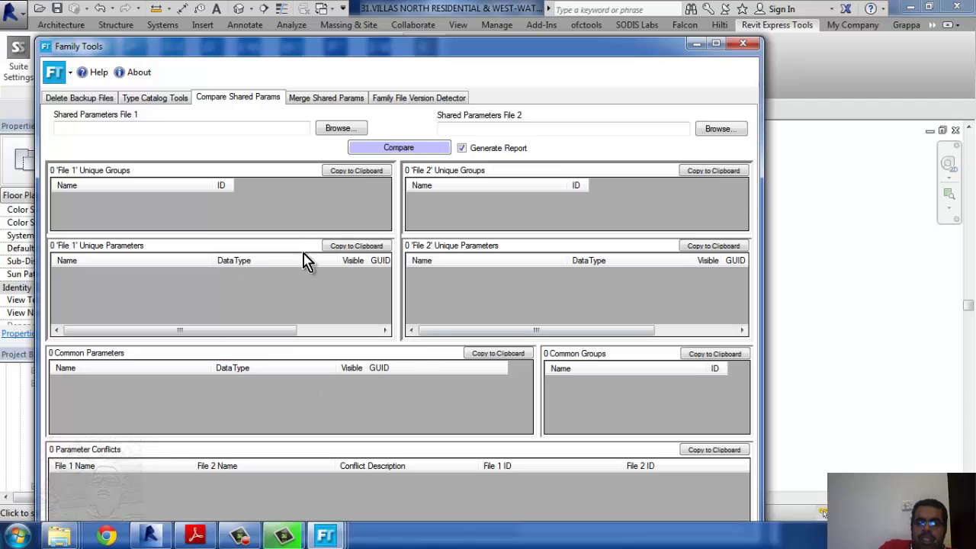
click(317, 99)
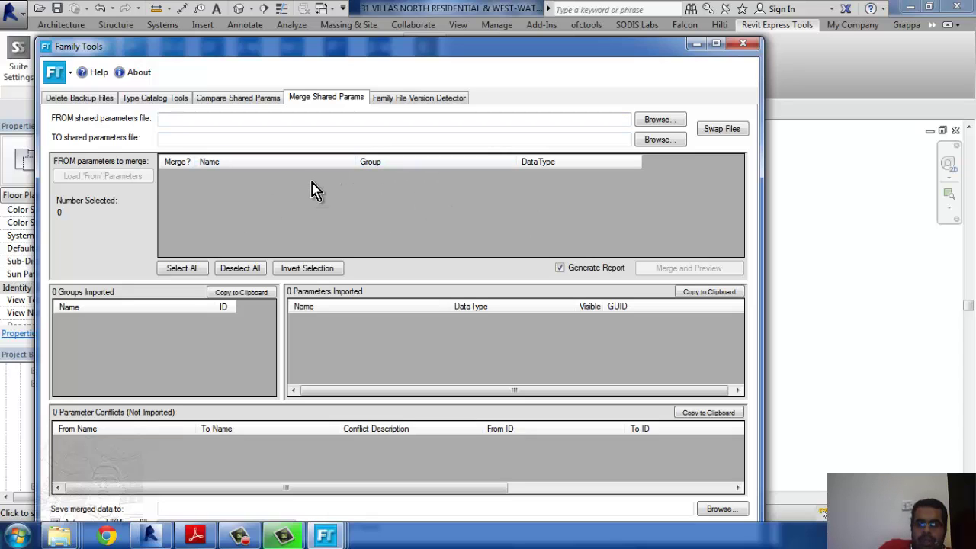
click(408, 99)
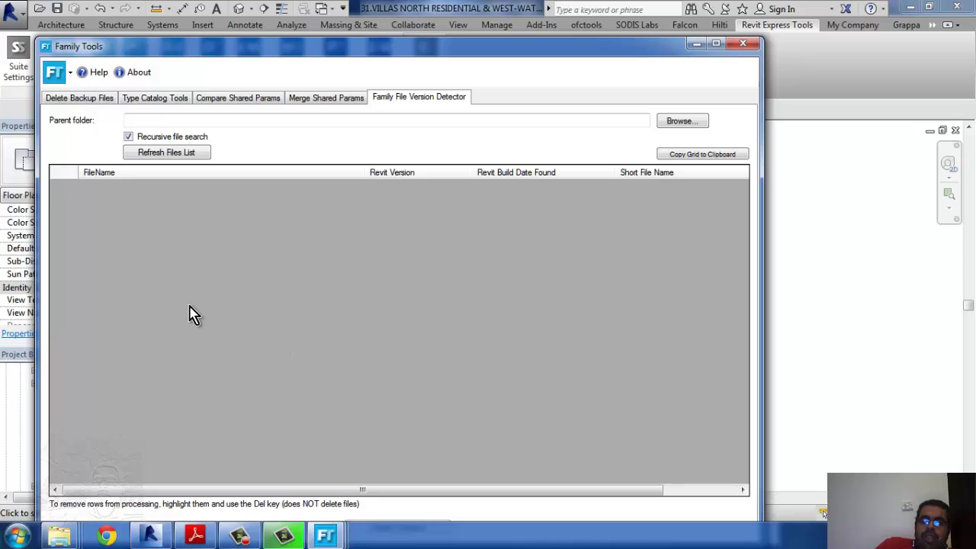
Step: Try the Version Detector folder browse, cancel it, and close Family Tools
click(683, 122)
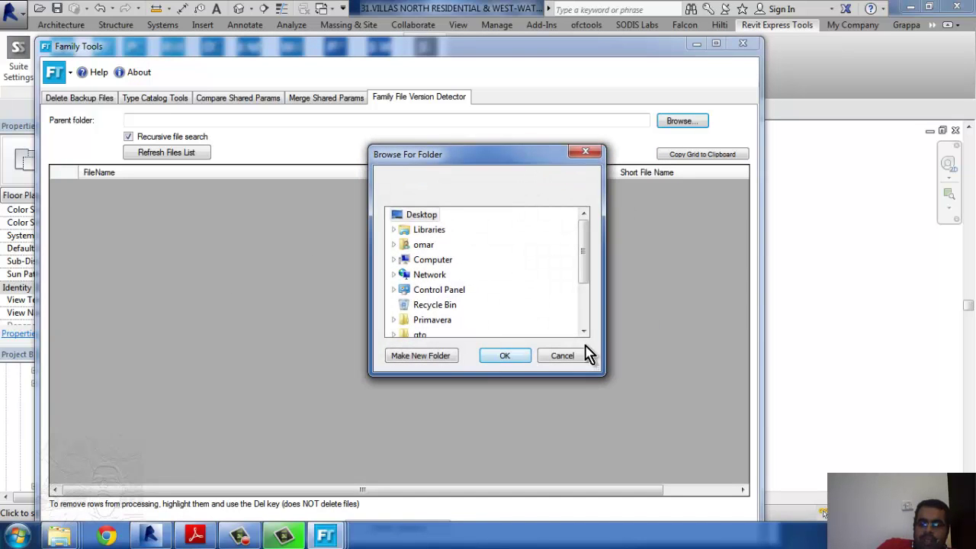
click(569, 360)
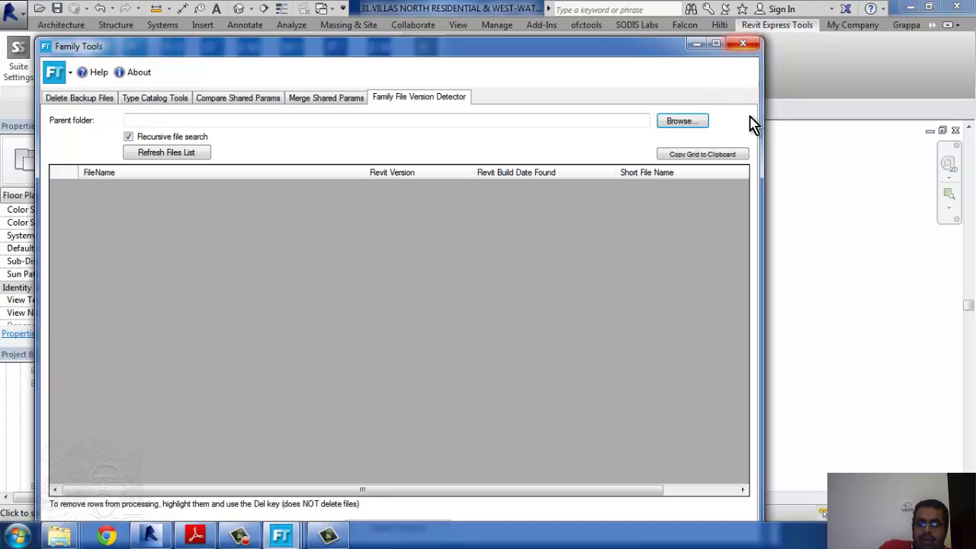
click(744, 44)
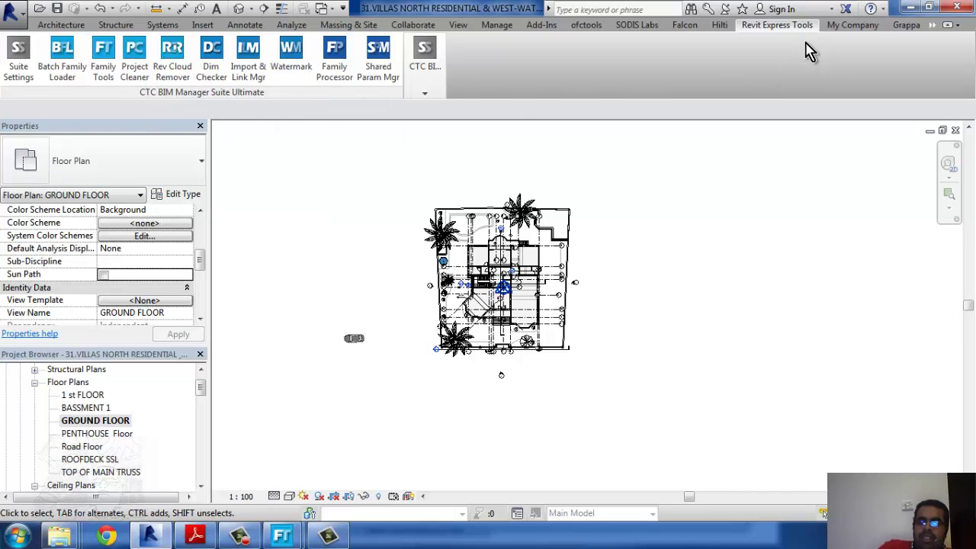
click(135, 71)
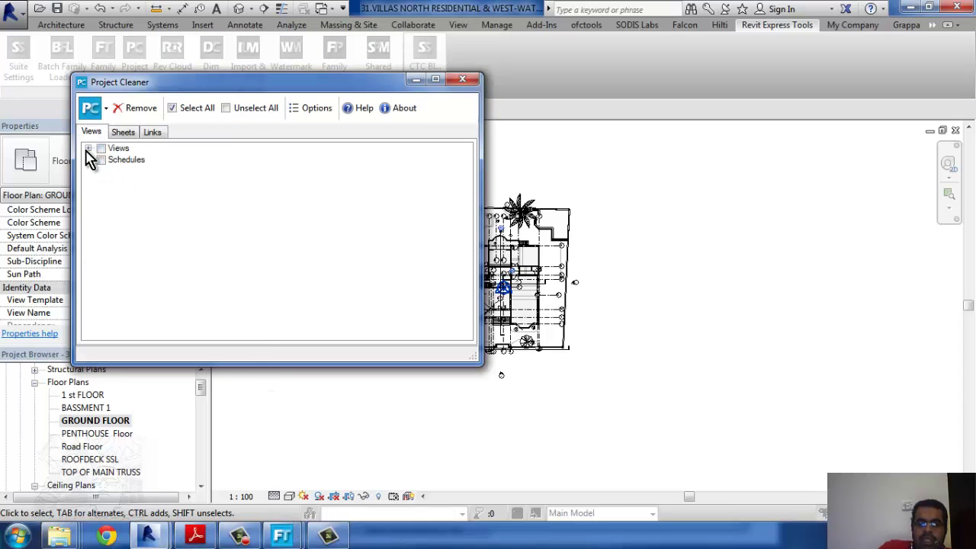
click(88, 148)
click(89, 262)
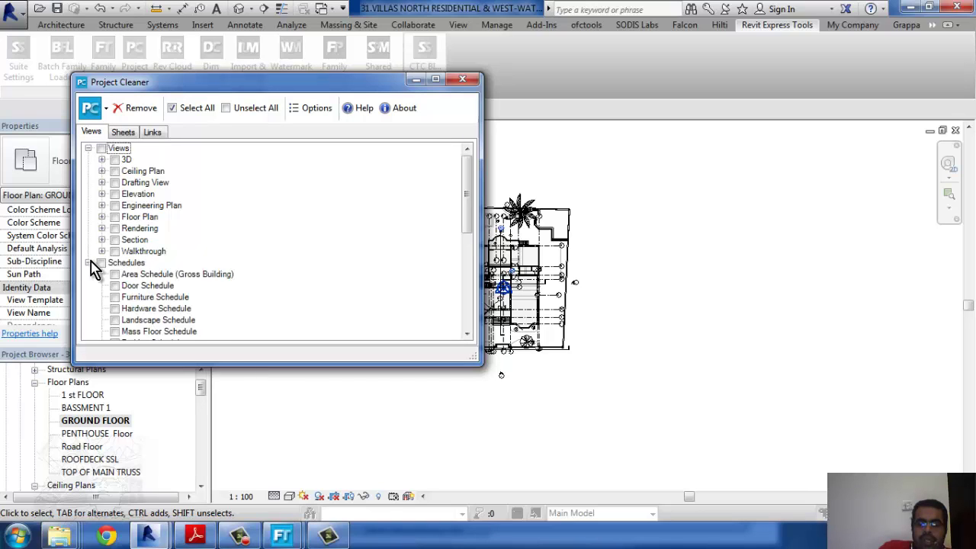
scroll(227, 243, down, 2)
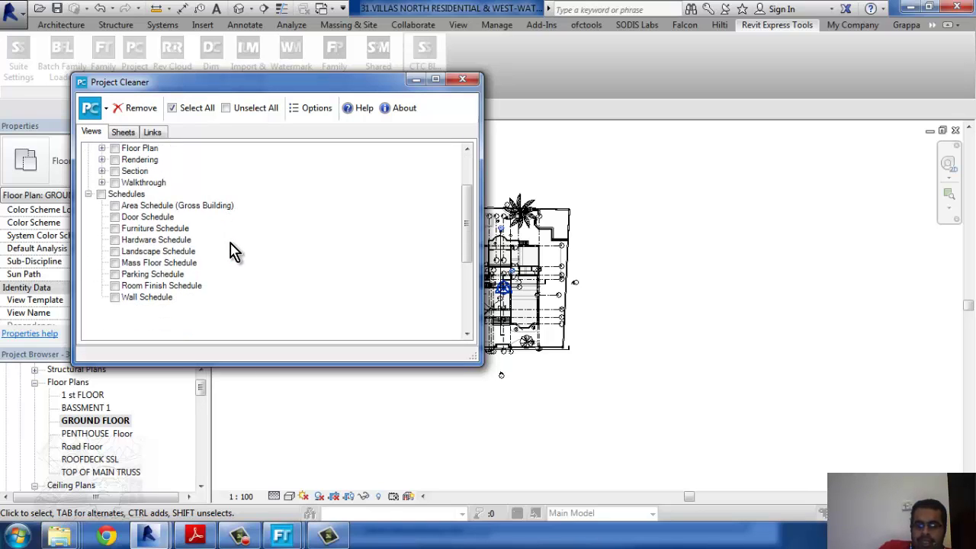
scroll(221, 255, up, 2)
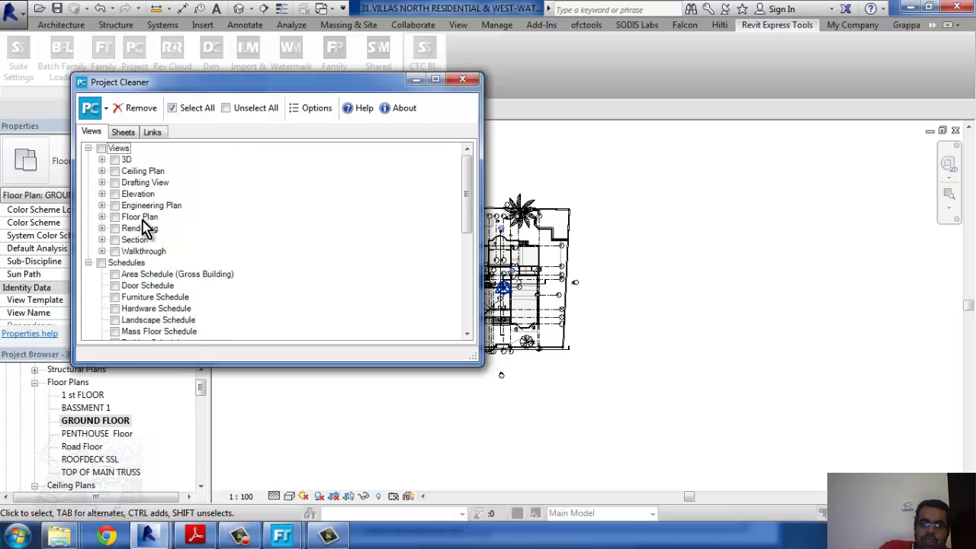
scroll(185, 356, down, 1)
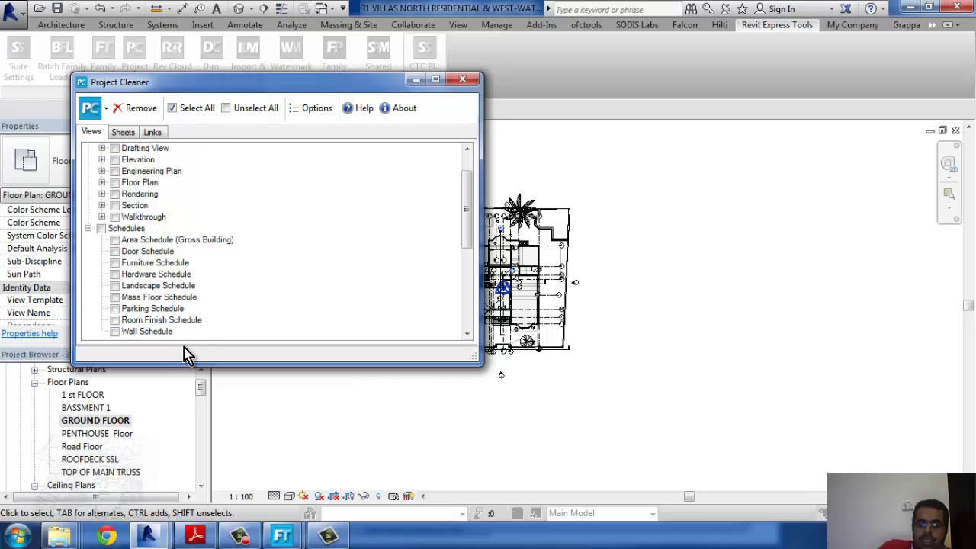
click(462, 79)
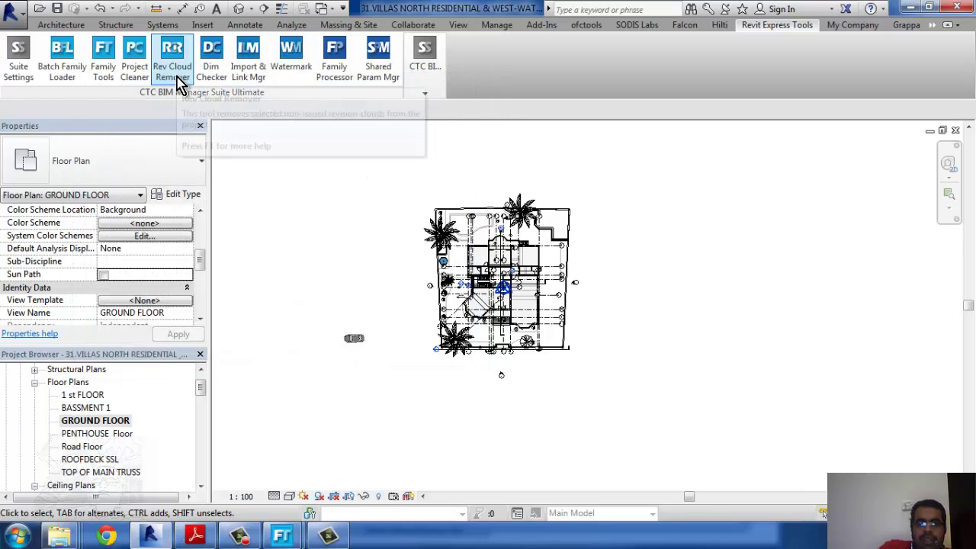
Step: Dismiss the Revision Cloud Remover message, list overridden dimensions, and show the 200.000 override in plan
click(177, 81)
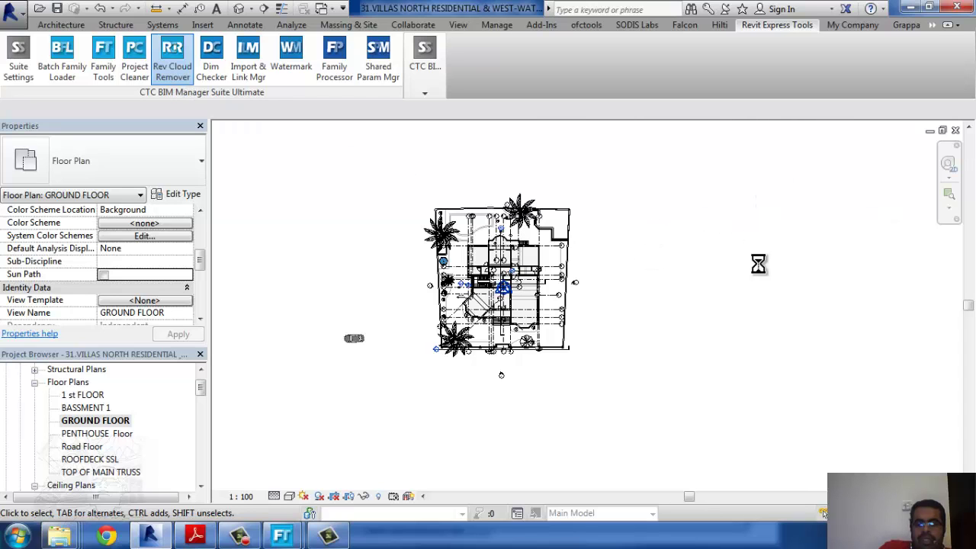
click(573, 299)
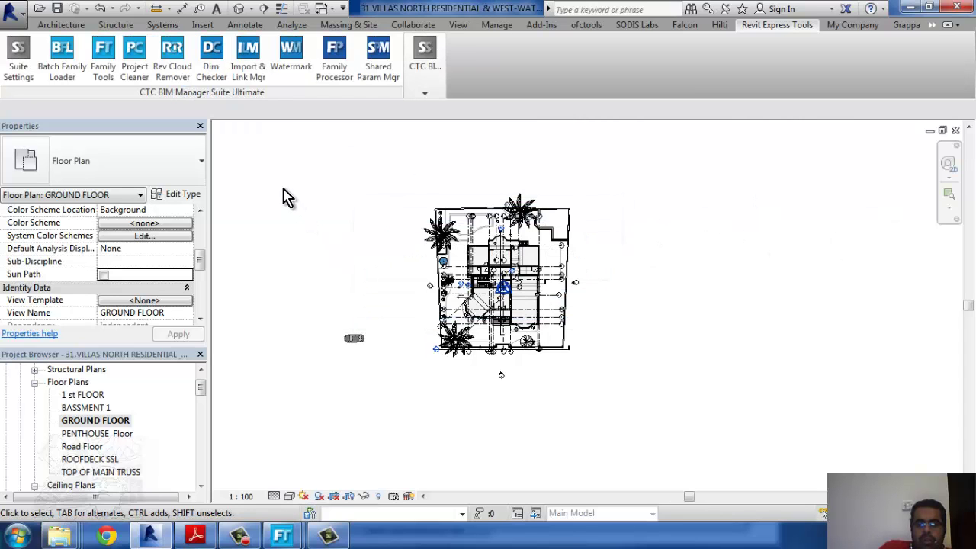
click(211, 61)
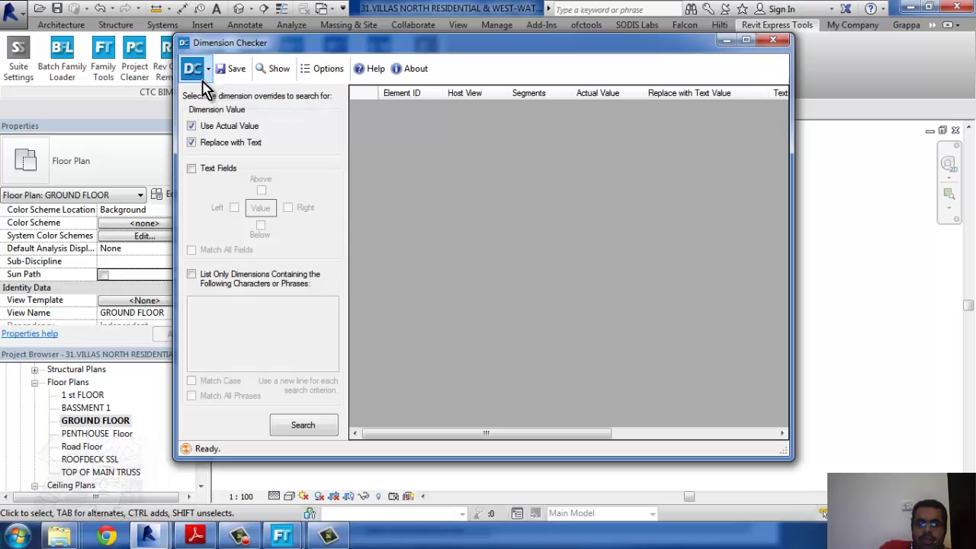
click(302, 425)
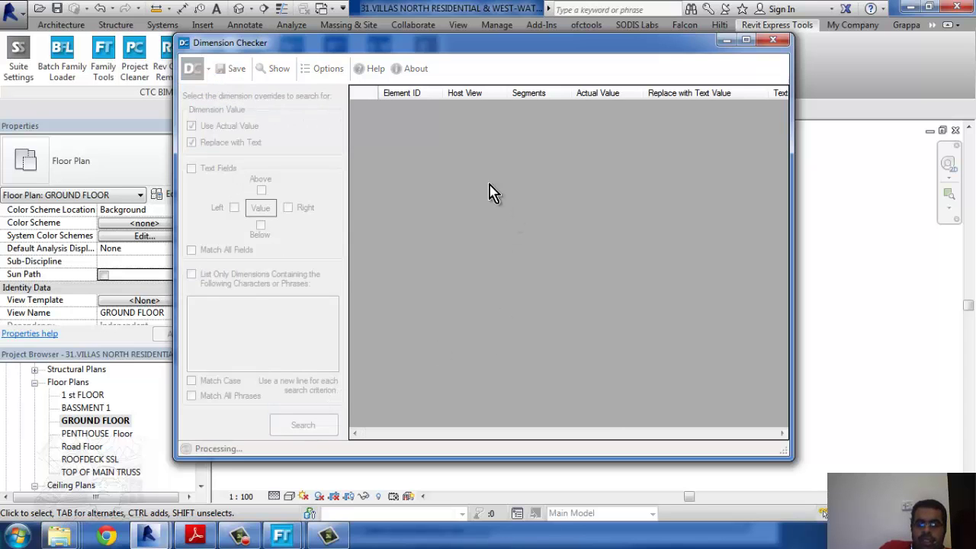
click(414, 187)
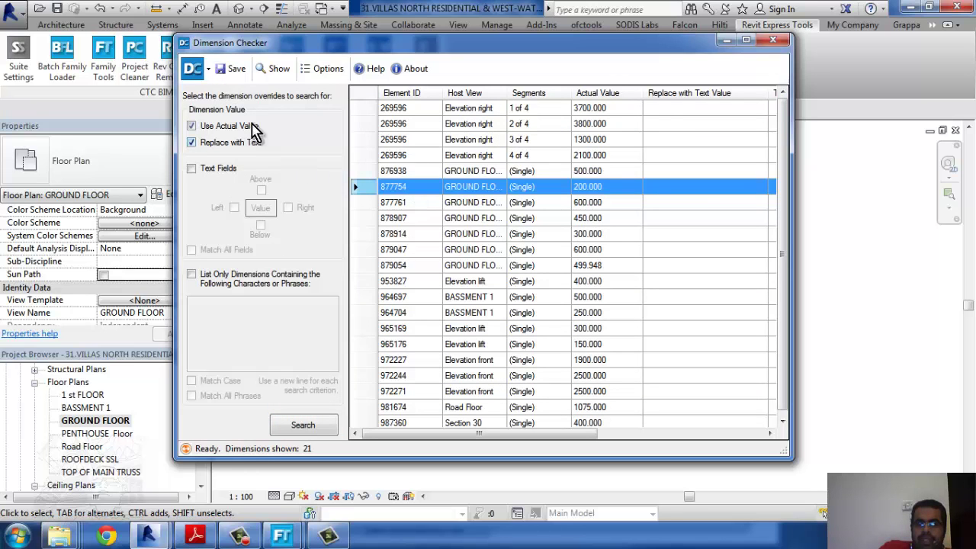
click(273, 69)
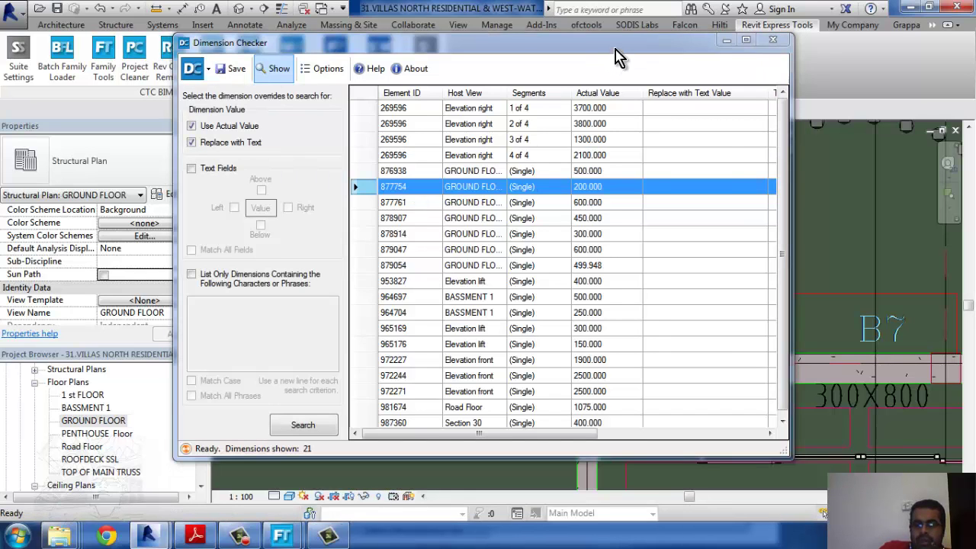
drag(618, 58, 312, 62)
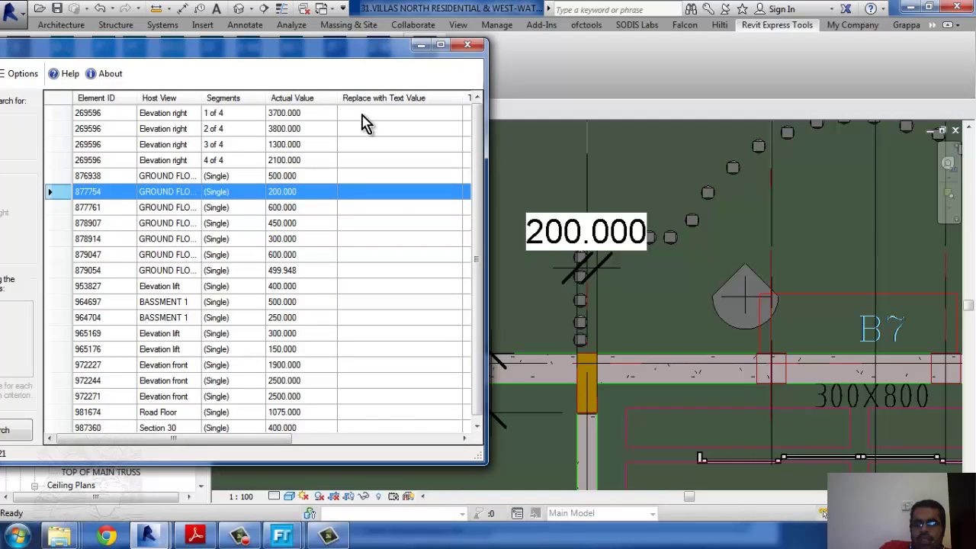
Step: Close Dimension Checker and pin the first six CAD imports and links in Import & Link Manager
click(469, 45)
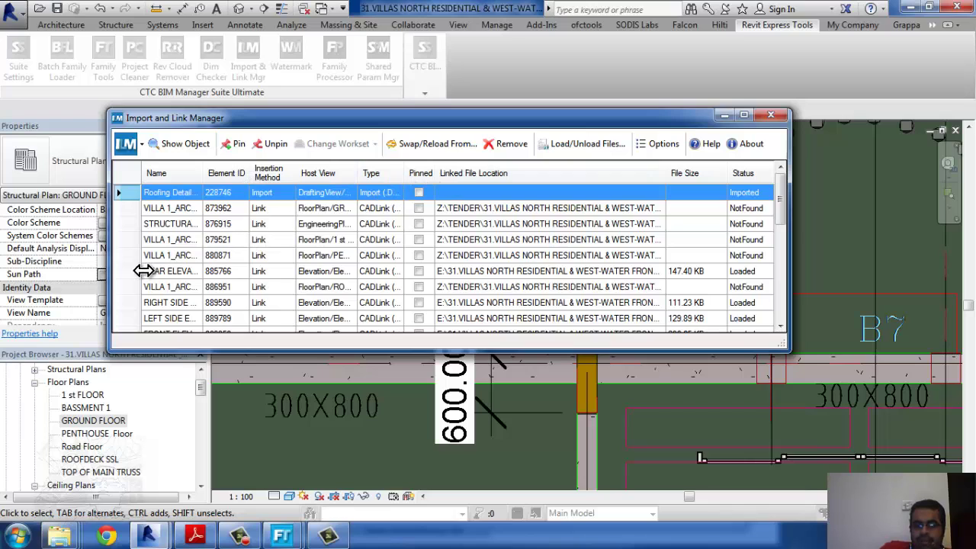
drag(141, 281, 136, 281)
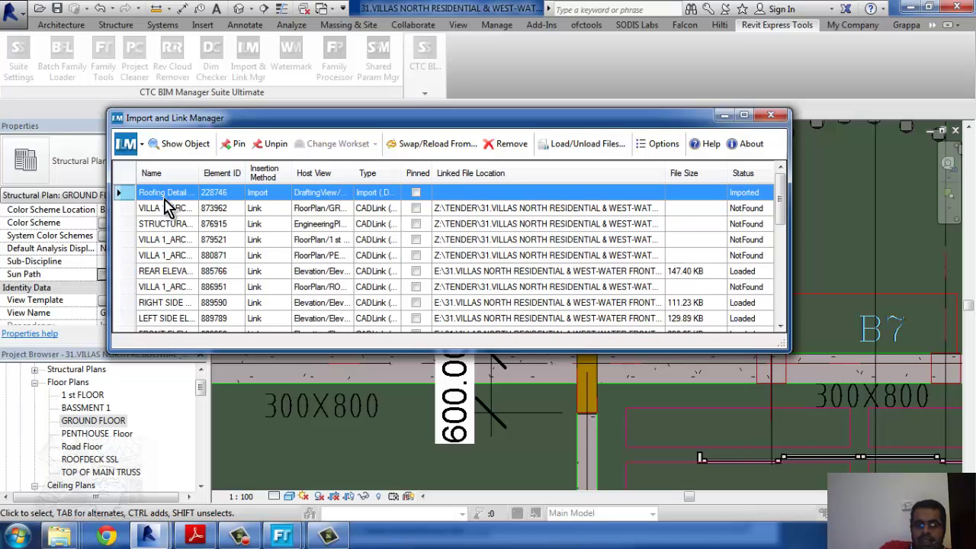
shift+click(168, 271)
click(233, 145)
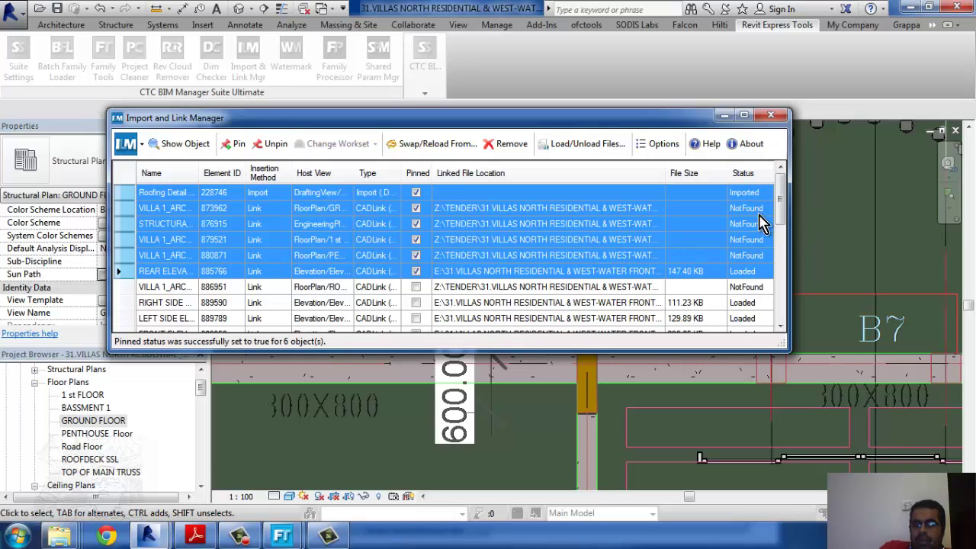
scroll(318, 274, down, 3)
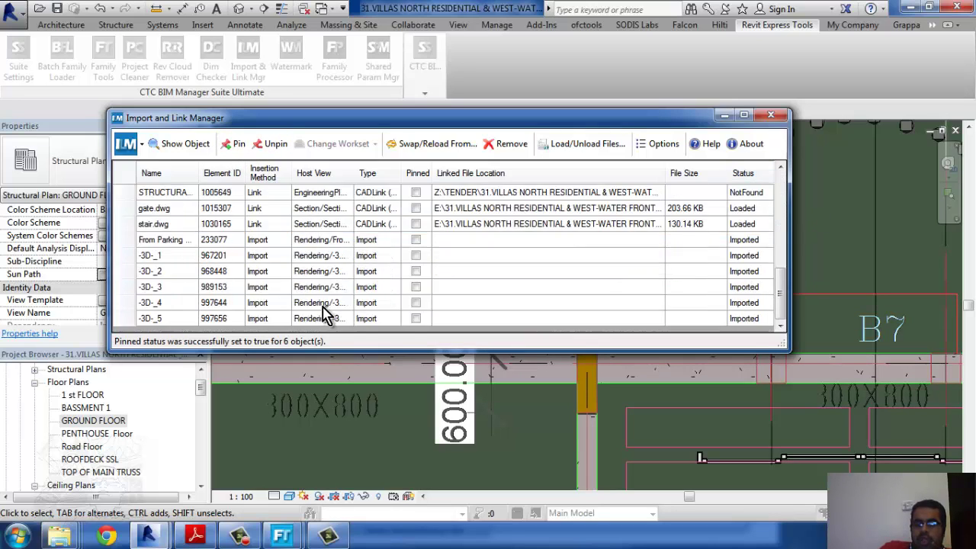
scroll(534, 279, up, 3)
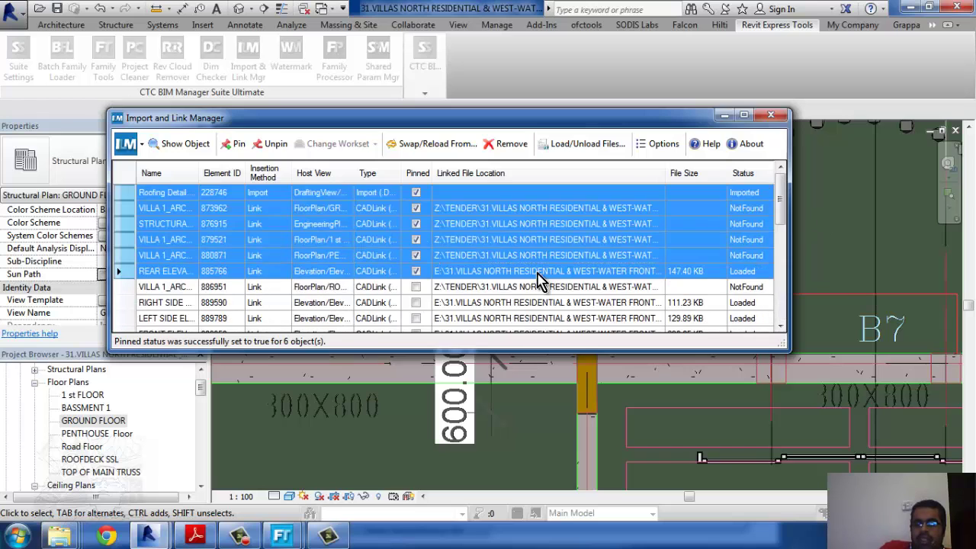
click(593, 255)
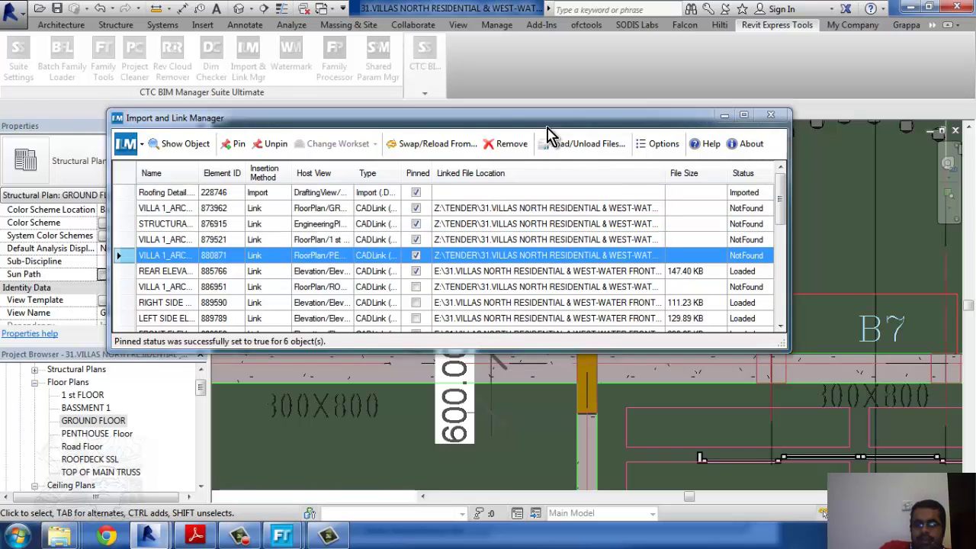
click(781, 116)
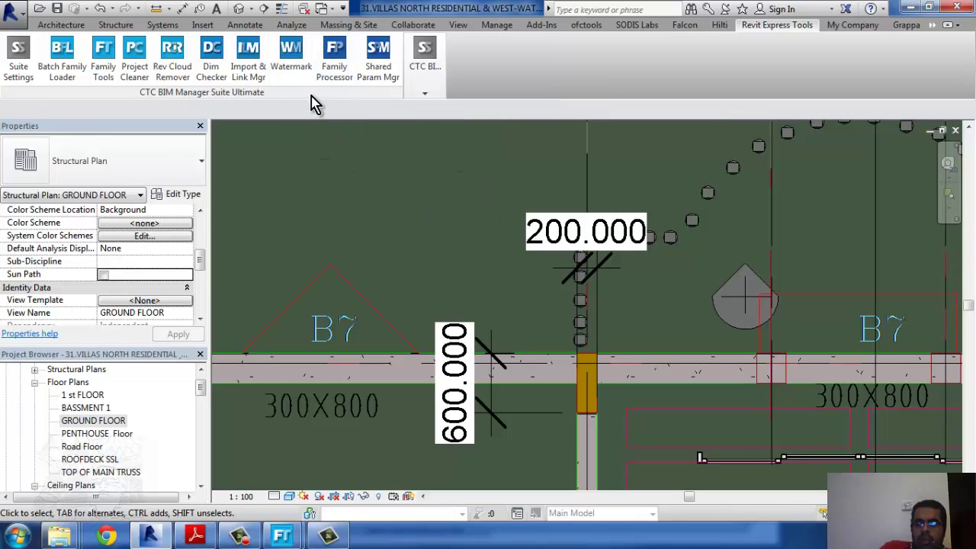
click(291, 55)
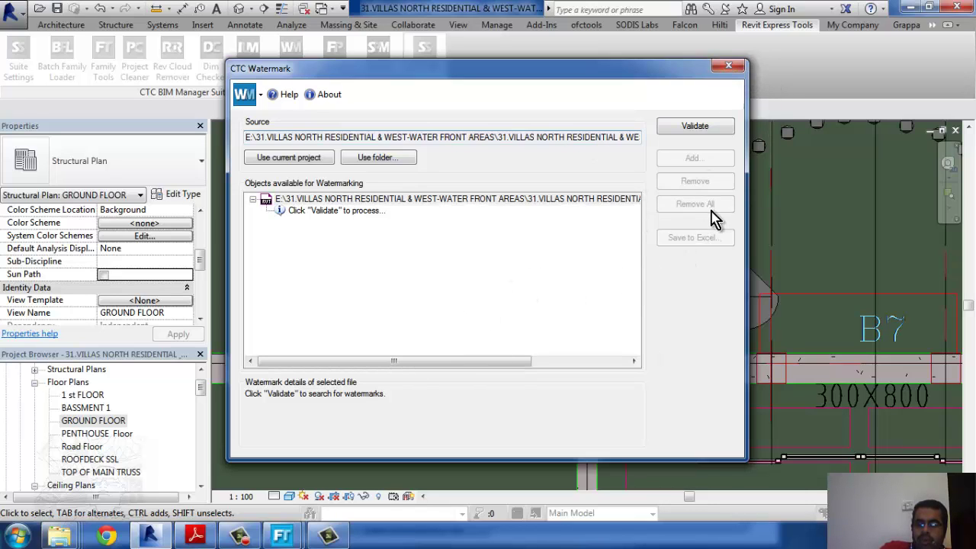
click(728, 70)
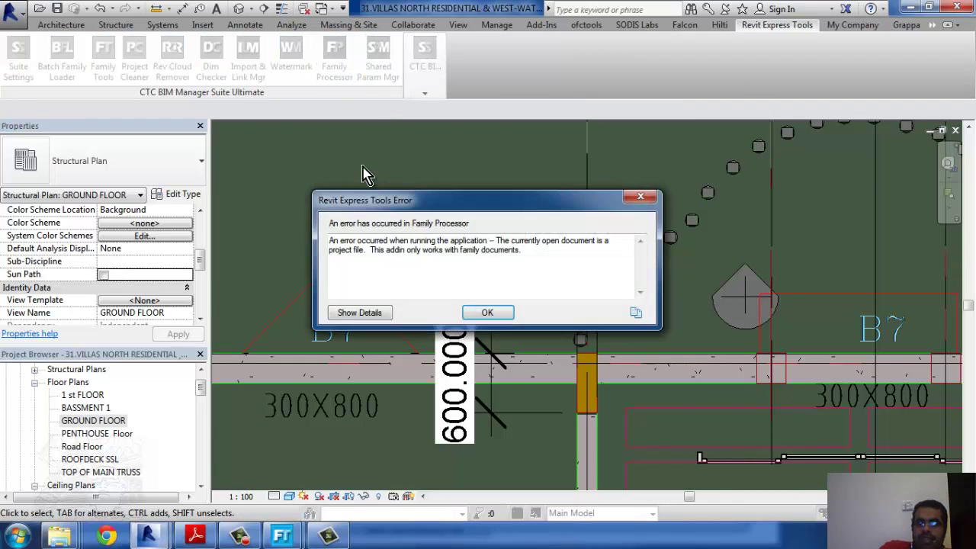
click(494, 313)
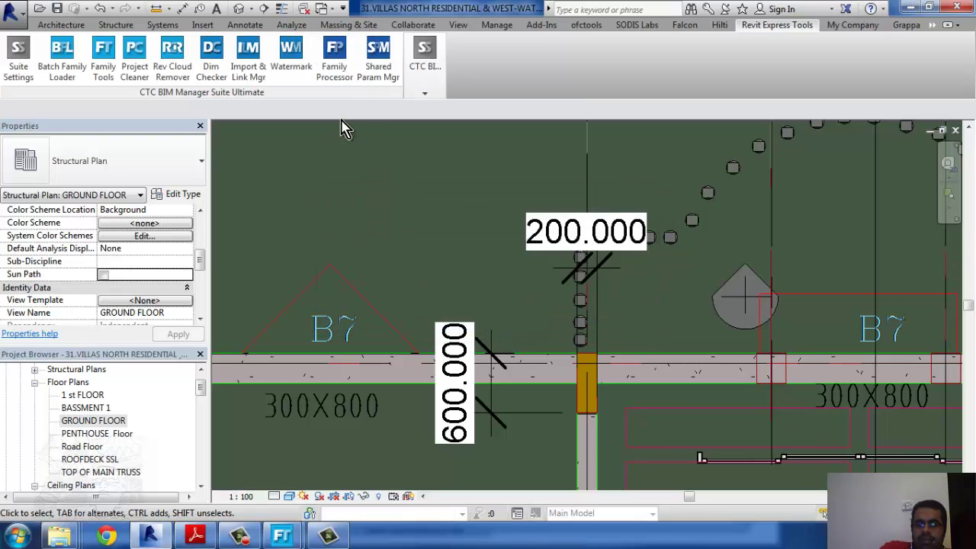
Step: Open and close the Shared Parameter Manager, then expand the CTC BIM Project Suite Ultimate panel
click(378, 61)
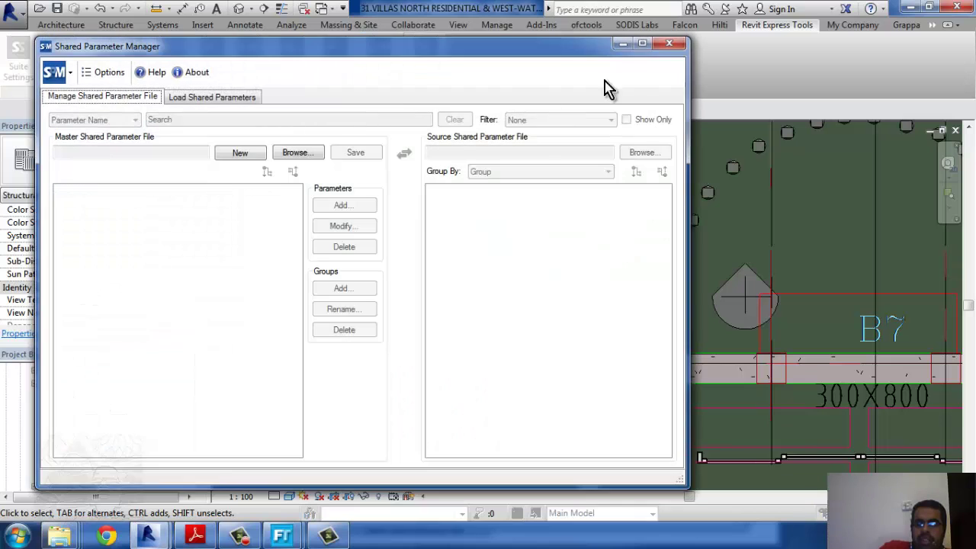
click(663, 48)
click(426, 88)
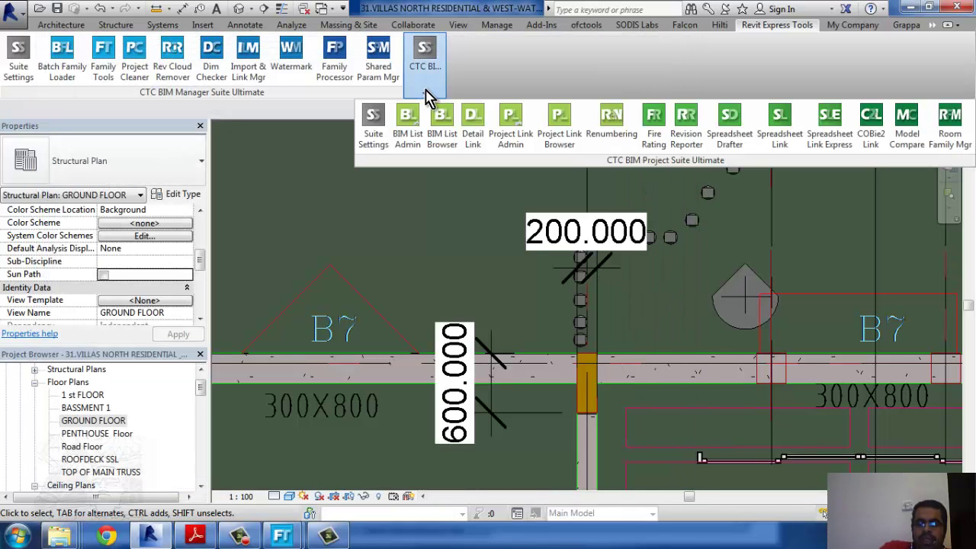